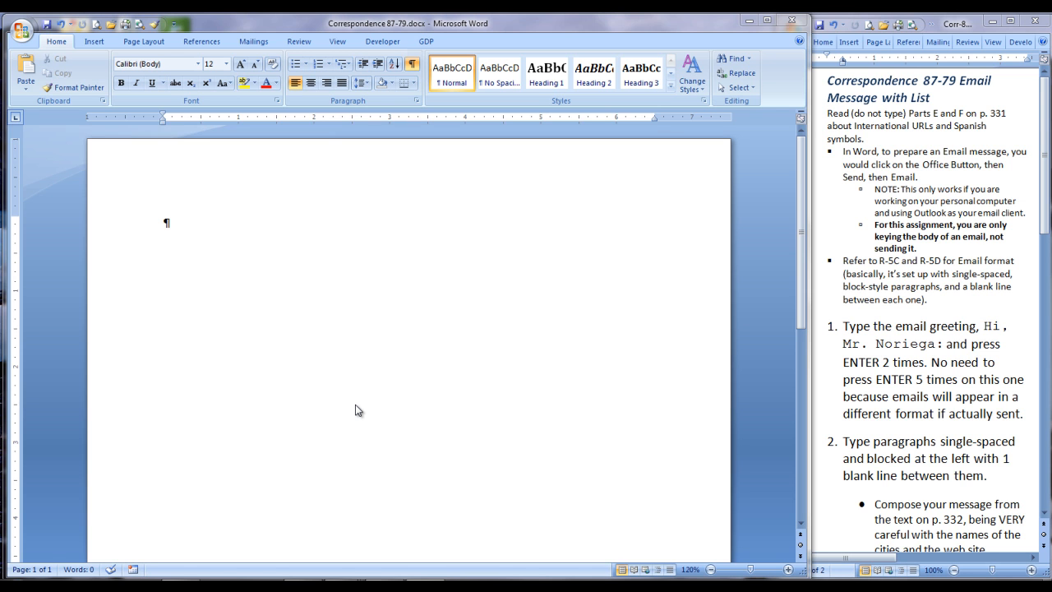
Step: Type the salutation addressing the recipient by name, followed by a blank line
text(Hi, Mr. Noriega)
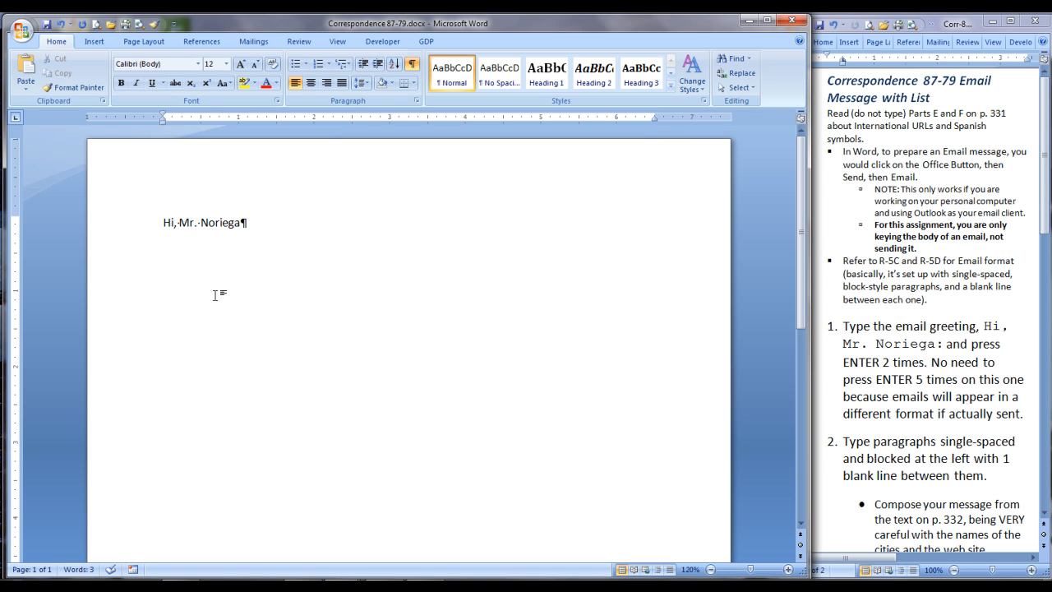
text(:)
key(Return)
key(Return)
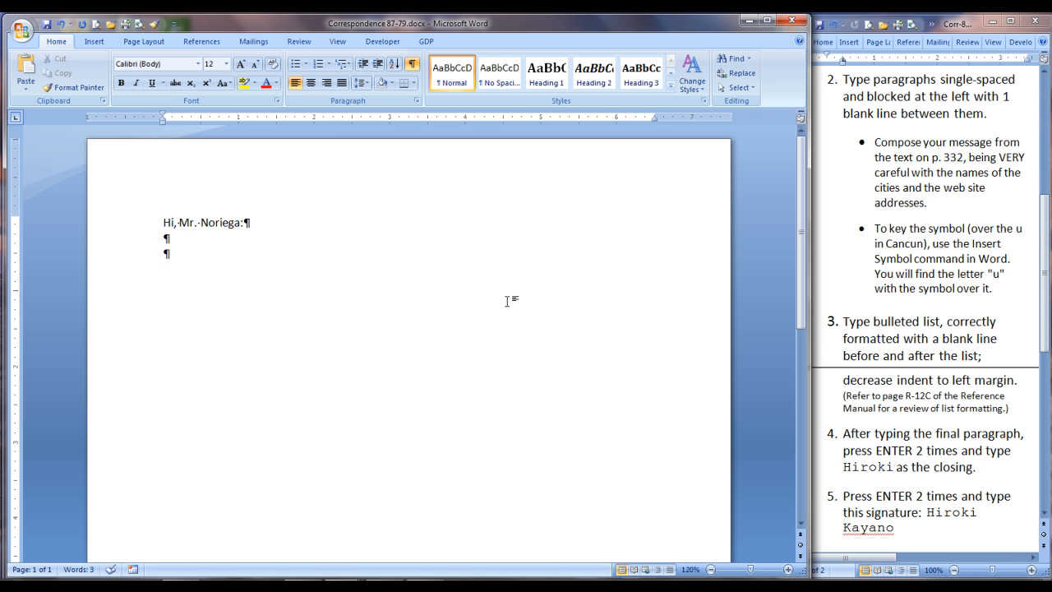
Step: Enter the two body paragraphs, the first on international sales and the second beginning 'To market'
text(As you know, sales in our international divisions have been accelerating since the advent of our new Jefe automobile. As a result, several new manufacturing plants will open in the next eight years. The first five of these plants will open in France and Germany.)
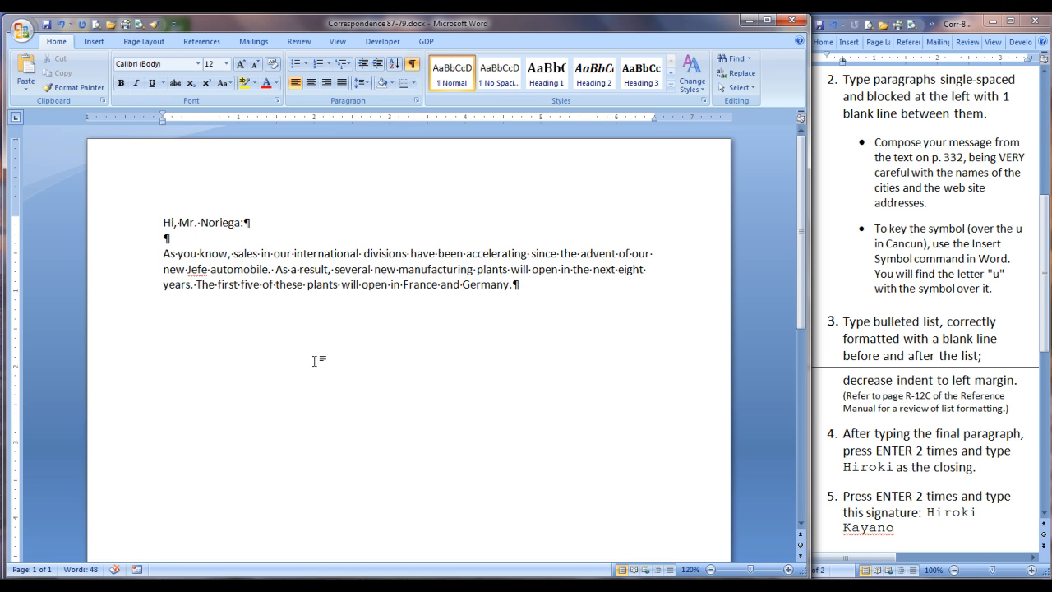
key(Return)
key(Return)
text(To market our new manufacturing plants and promote the Jefe, our Marketing Division is)
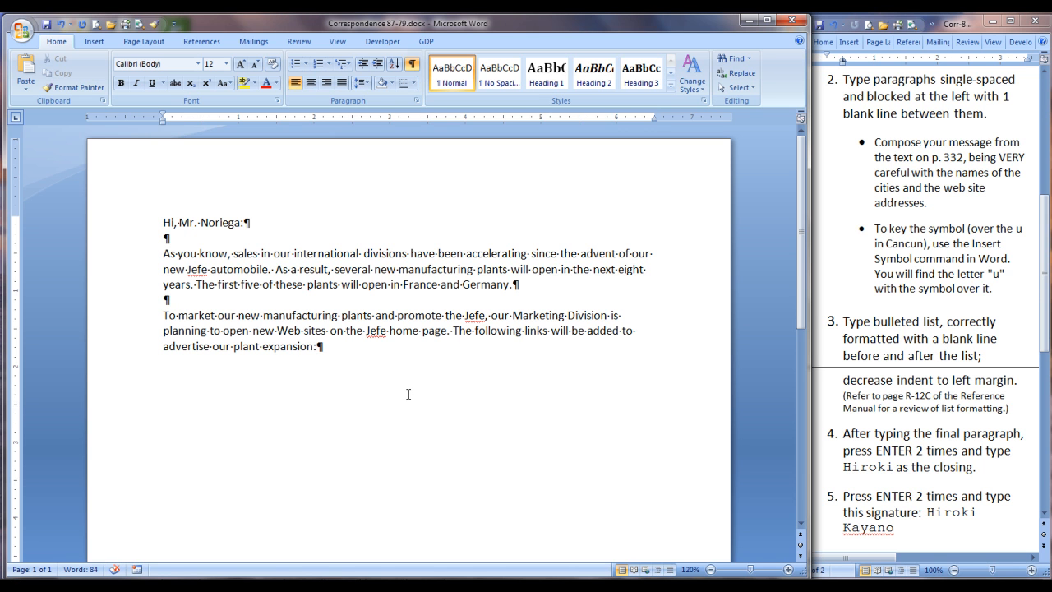
key(Return)
key(Return)
Step: Add the five city web-address lines, Bordeaux through Stuttgart, with blank lines after them
text(Bordeaux)
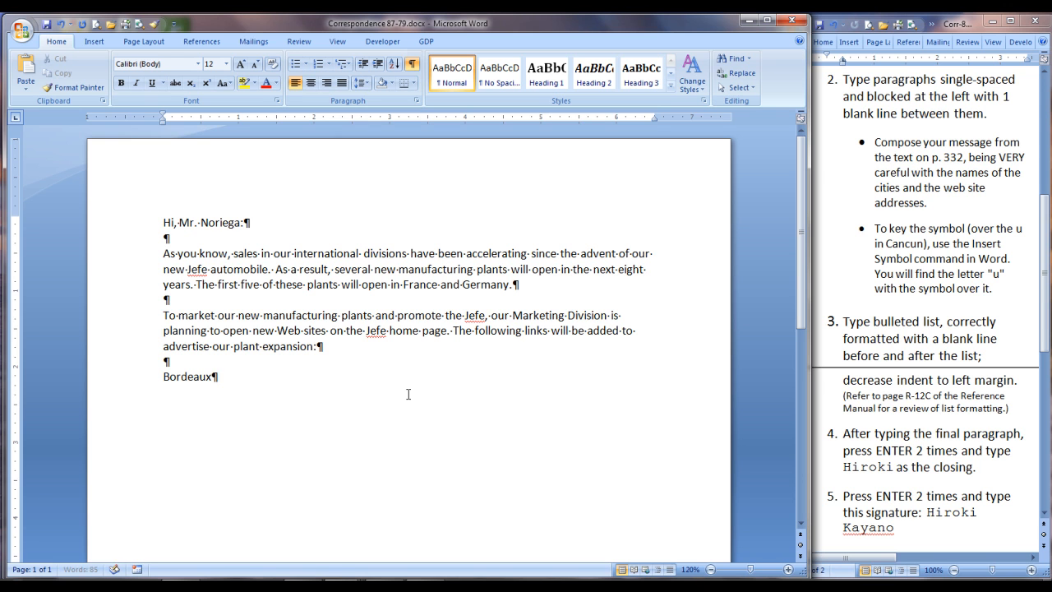
text(, France: http://www.bordeaux.fr.jefe.new.html)
key(Return)
text(Toulo)
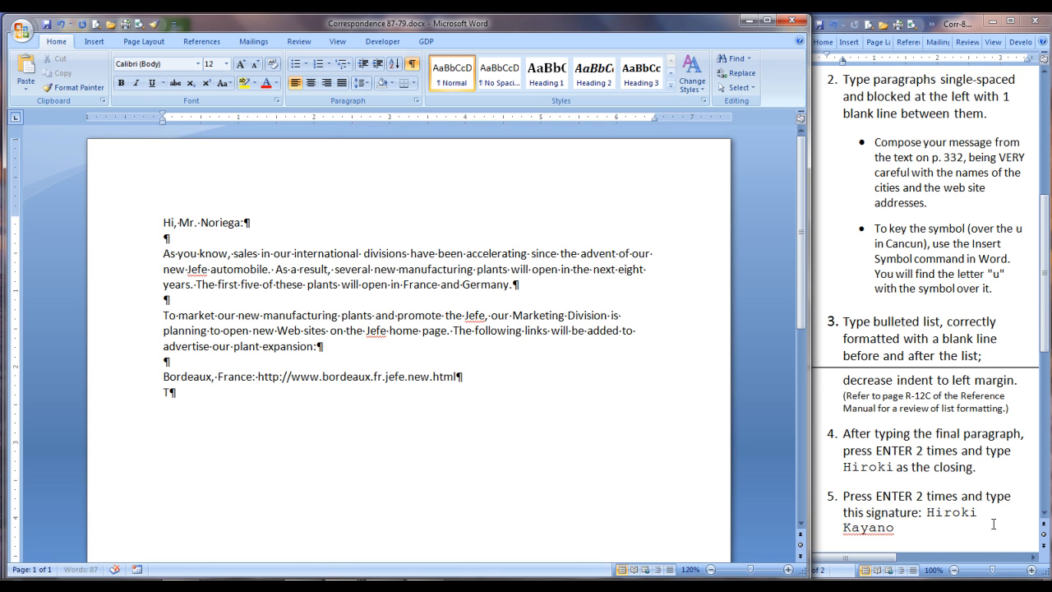
text(use)
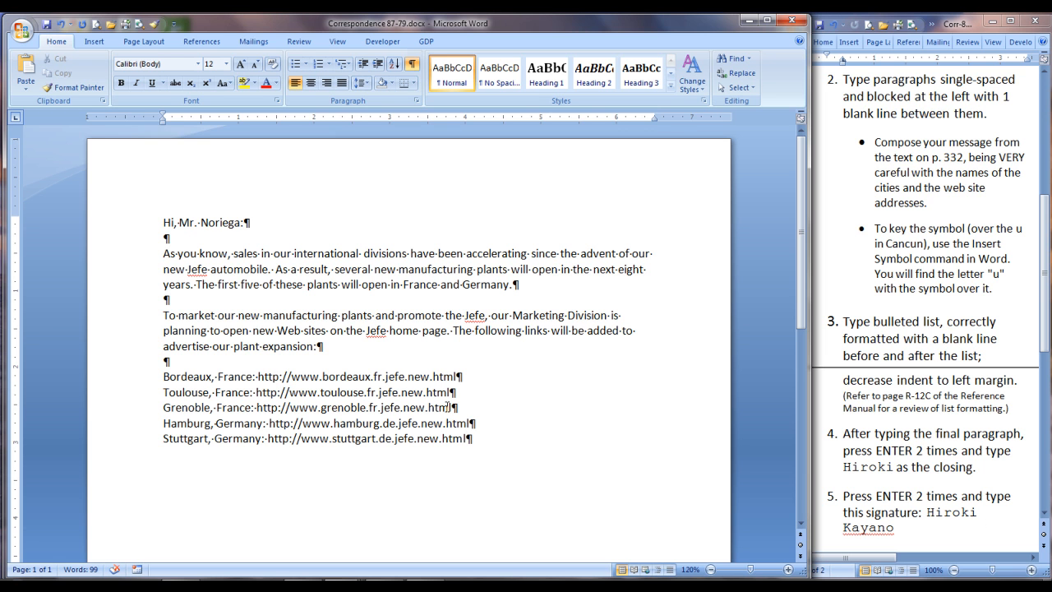
key(Return)
key(Return)
Step: Format the five city link lines as a bulleted list aligned to the left margin
drag(139, 374, 136, 433)
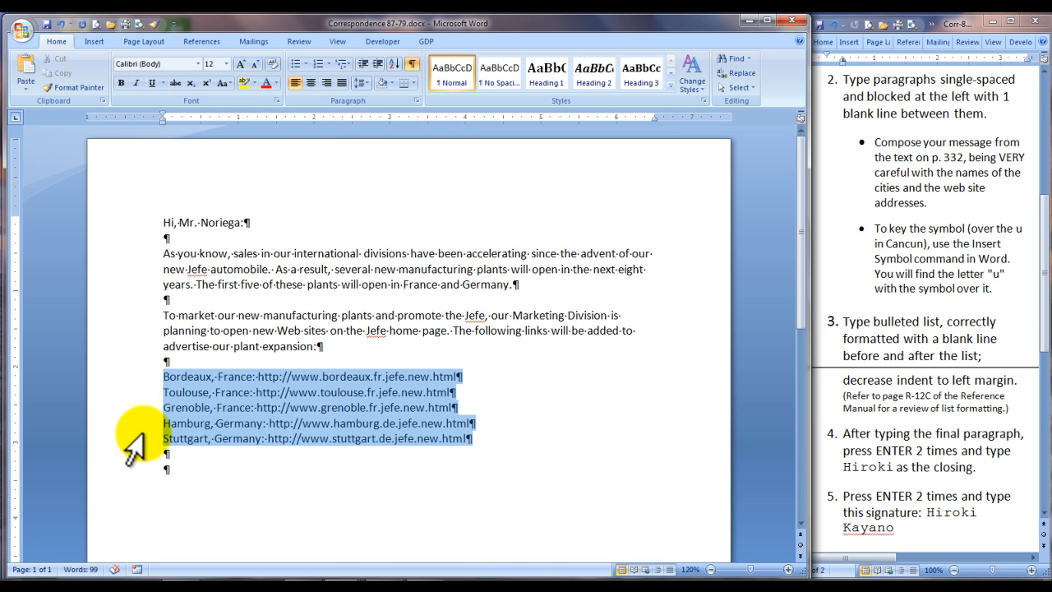
click(292, 63)
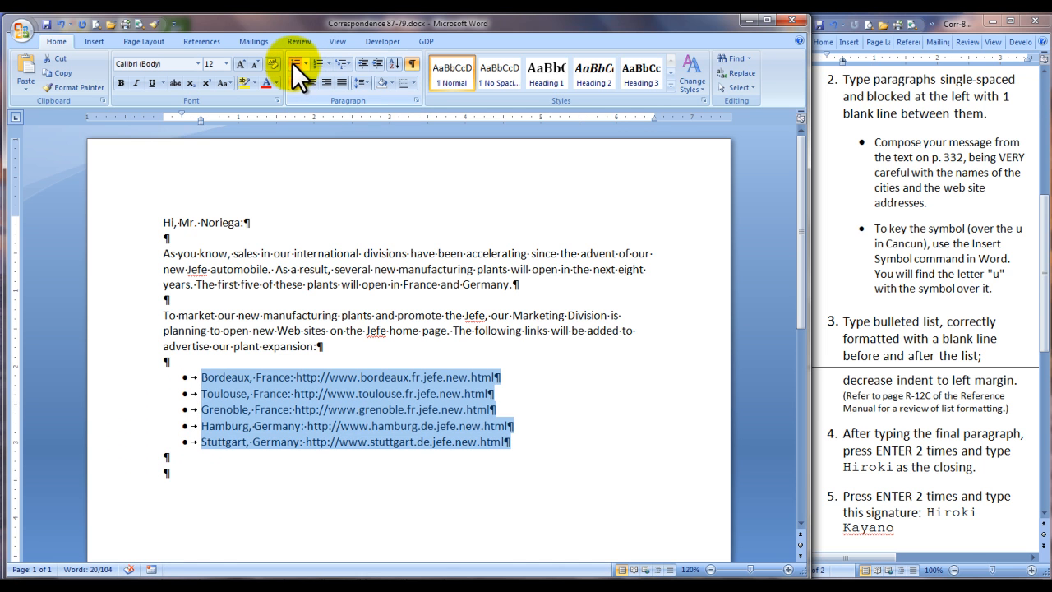
click(362, 64)
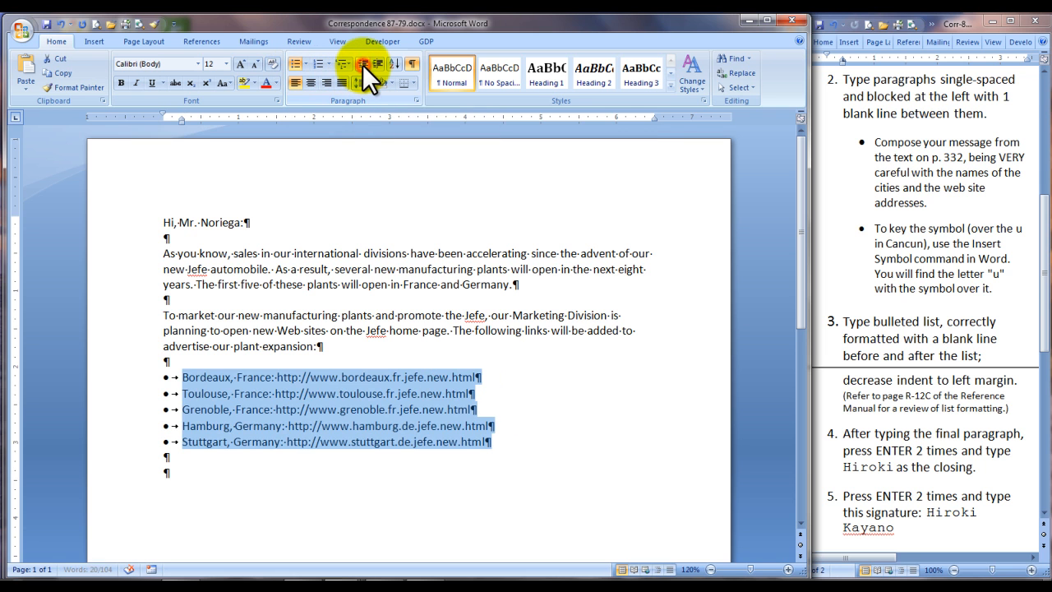
click(404, 470)
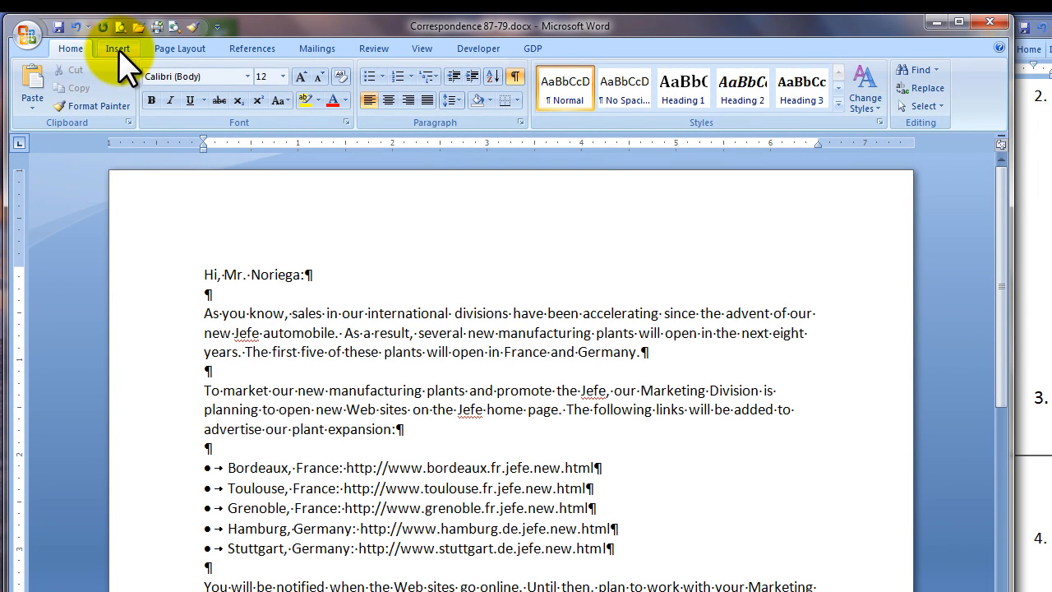
Step: Insert the accented ú symbol and finish the word as 'Cancún'
click(118, 49)
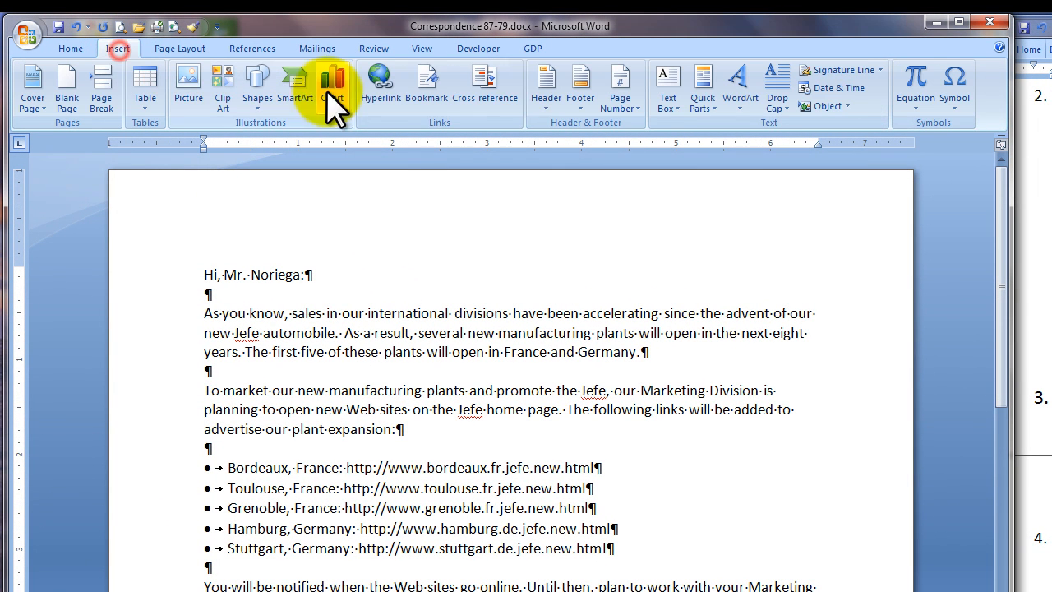
click(955, 107)
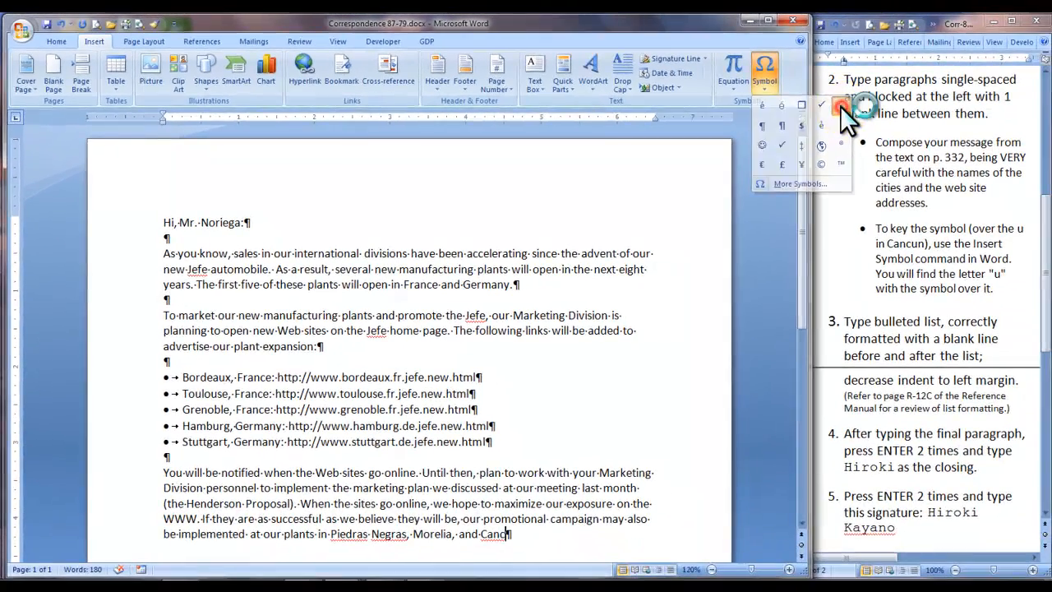
click(1019, 125)
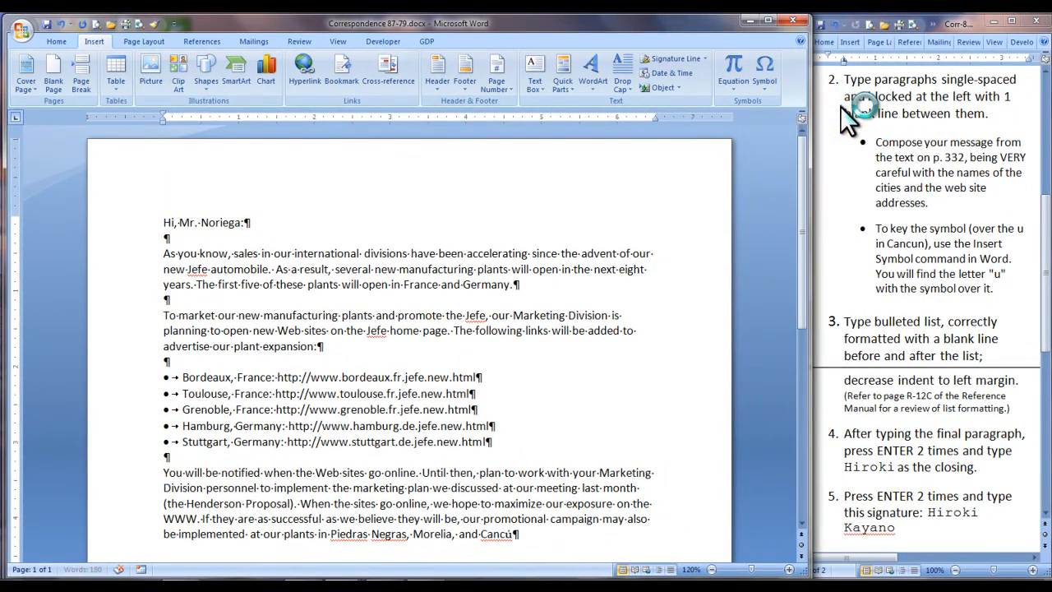
text(n)
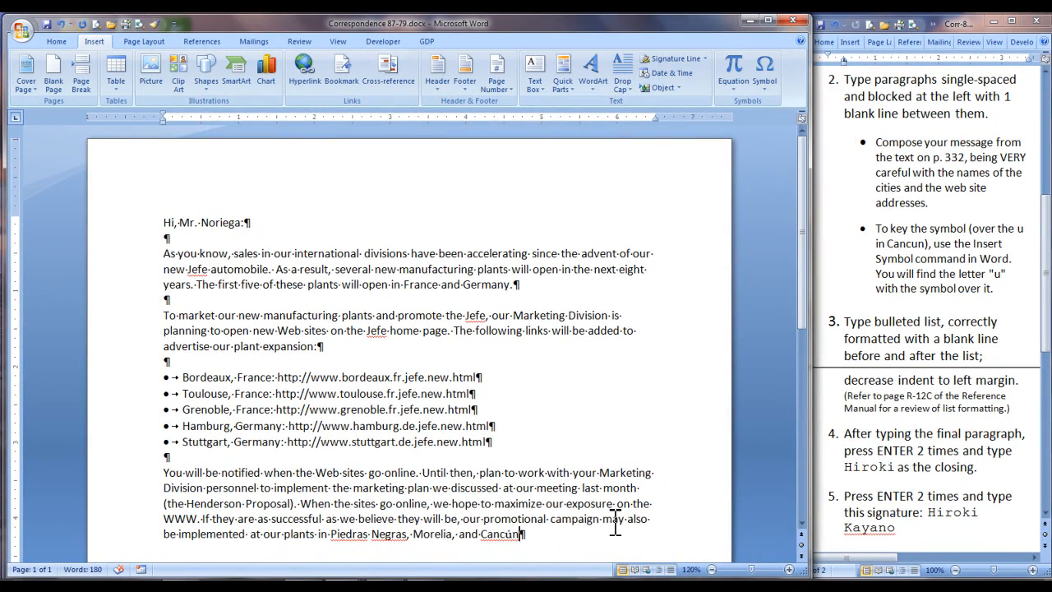
text(.)
Step: Set the ú to Calibri (Body) font and end the sentence with a period
drag(504, 534, 512, 535)
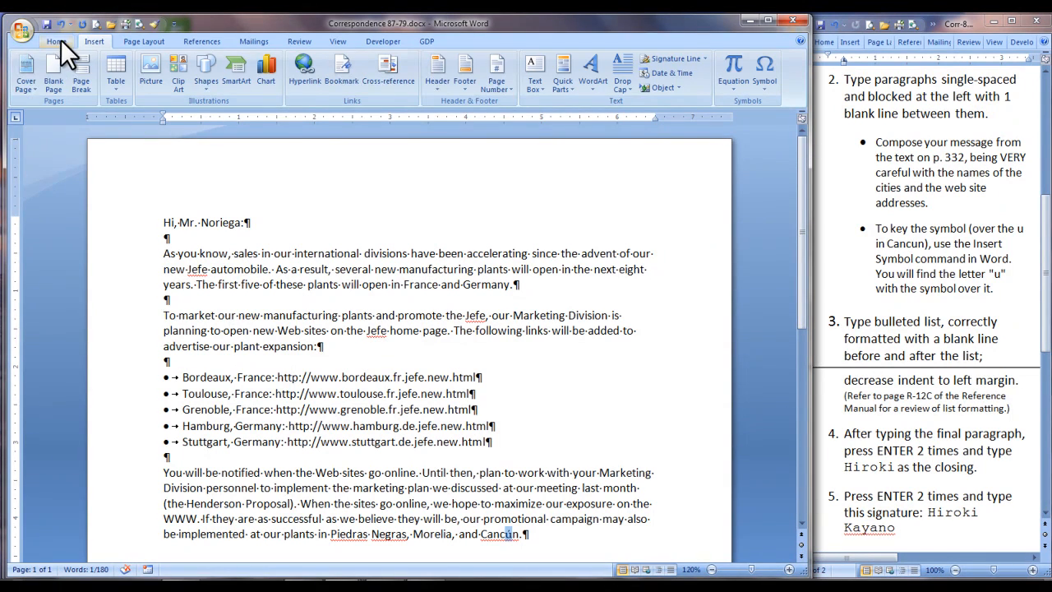
click(58, 40)
click(198, 63)
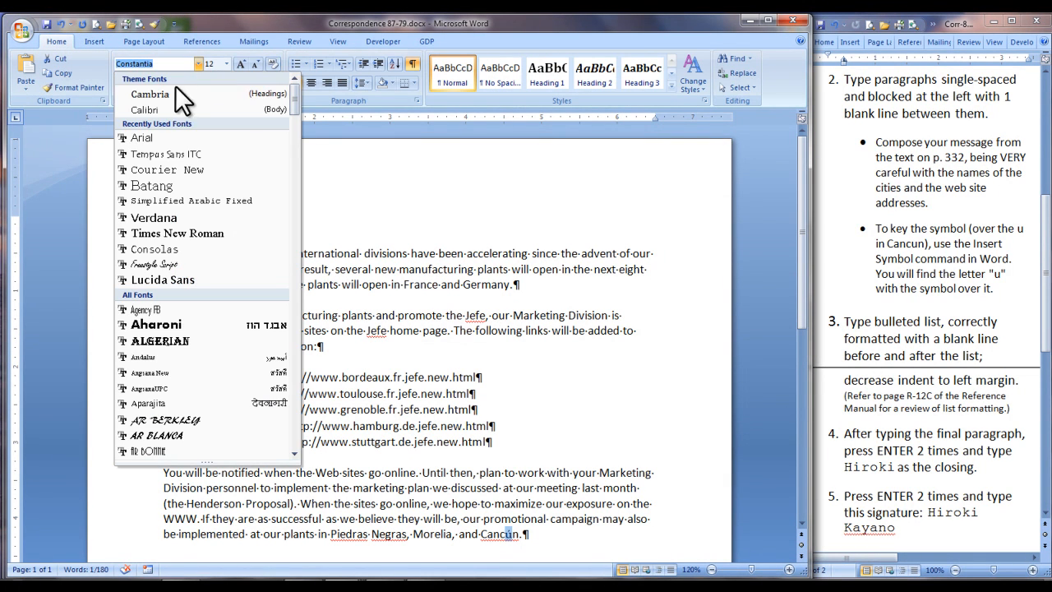
click(161, 109)
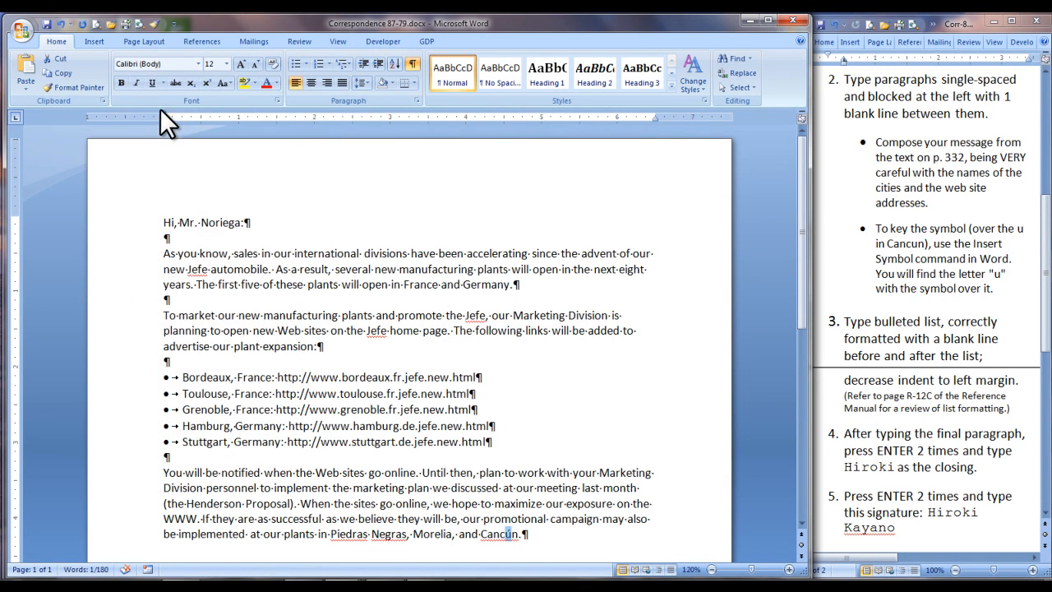
click(523, 536)
text(.)
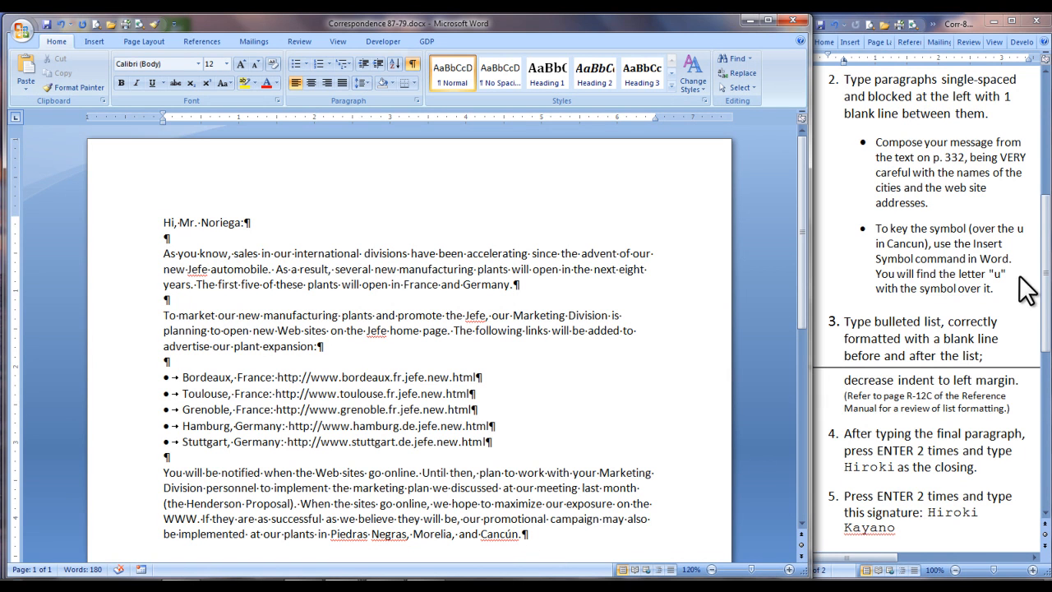
Step: Add the closing with the sender's first name after a blank line
scroll(1046, 232, down, 5)
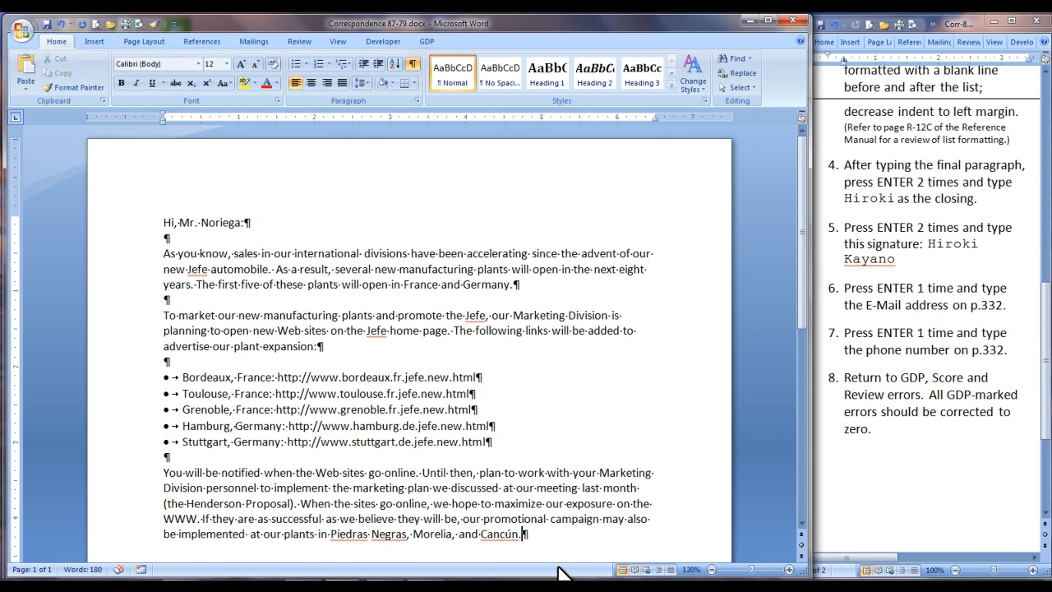
key(Return)
key(Return)
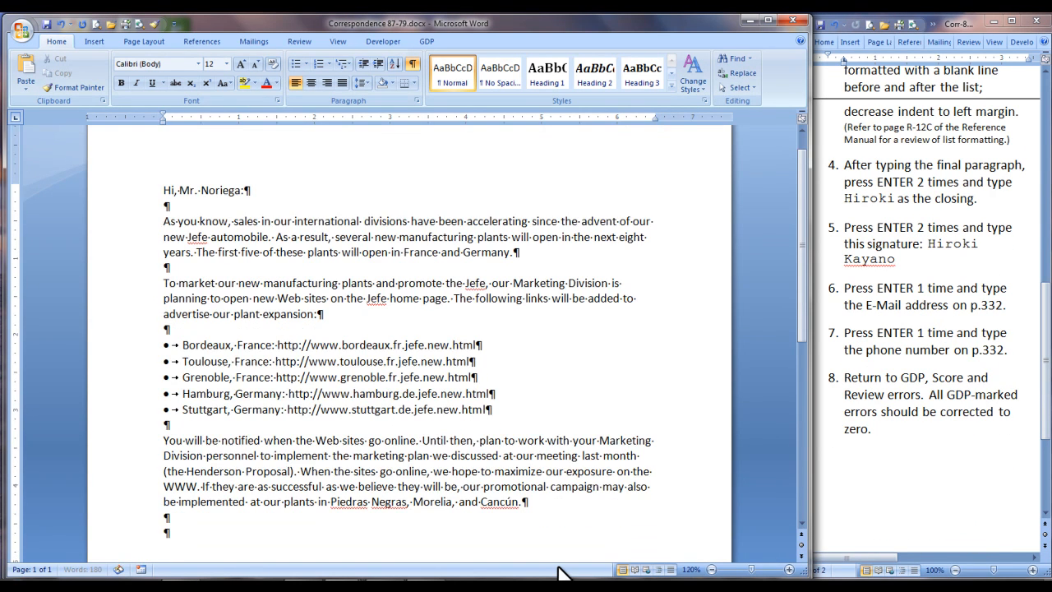
text(Hiroki)
key(Return)
key(Return)
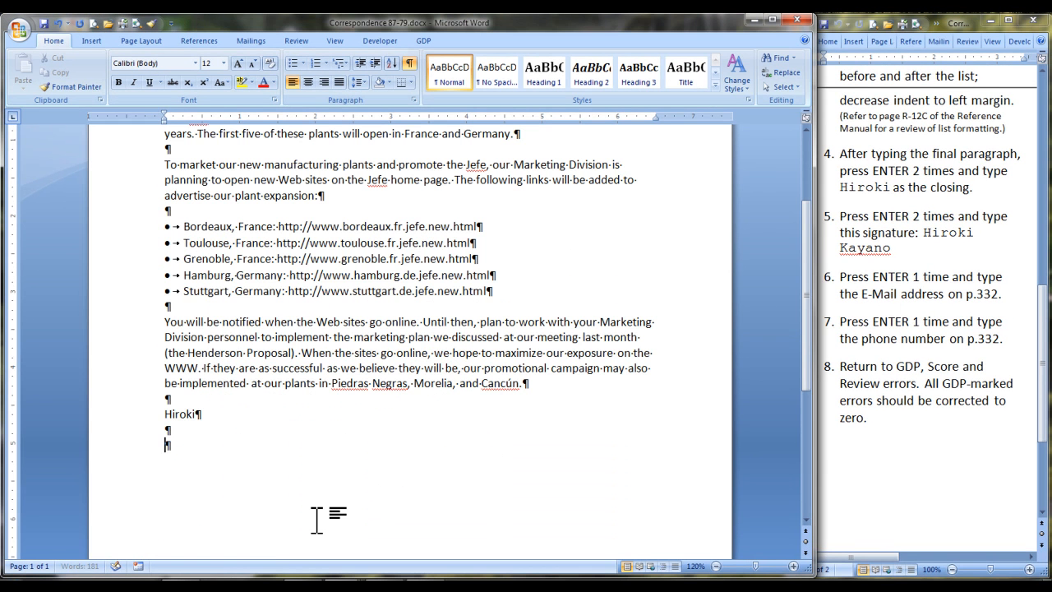
Step: Add the signature lines with the sender's full name, e-mail and phone, then hide formatting marks
key(Return)
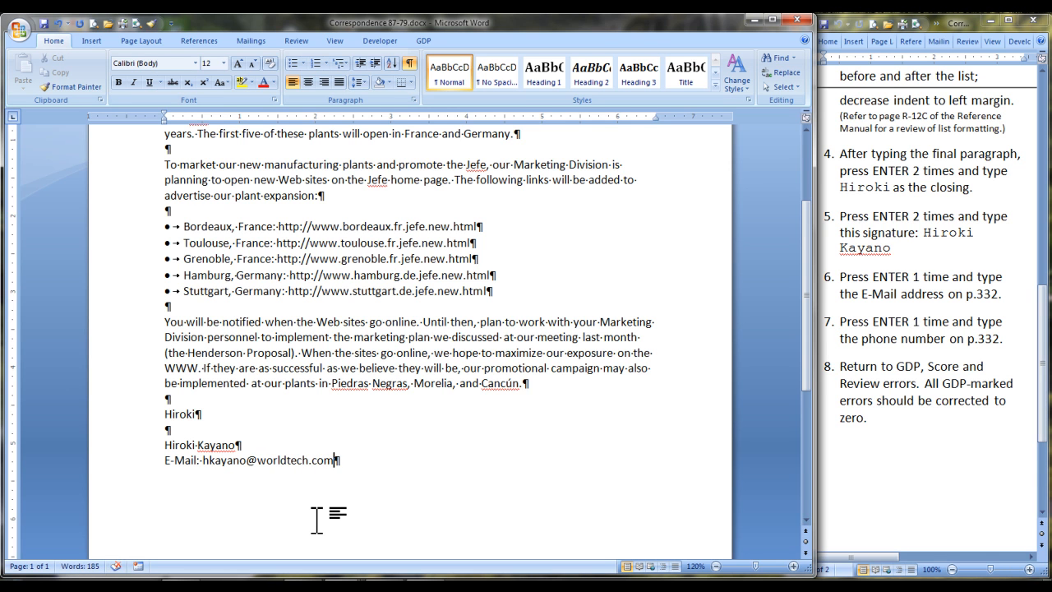
key(Return)
text(Phone: +1.702.555.1839)
key(ctrl+shift+8)
mouse_move(806, 381)
mouse_down()
mouse_move(809, 309)
mouse_move(820, 362)
mouse_move(822, 351)
mouse_up()
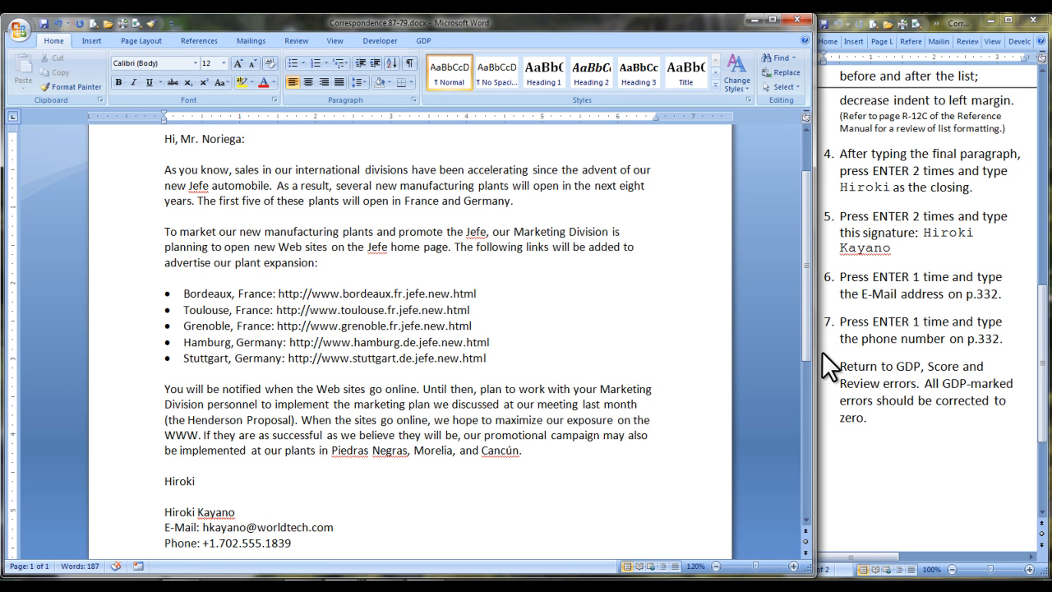